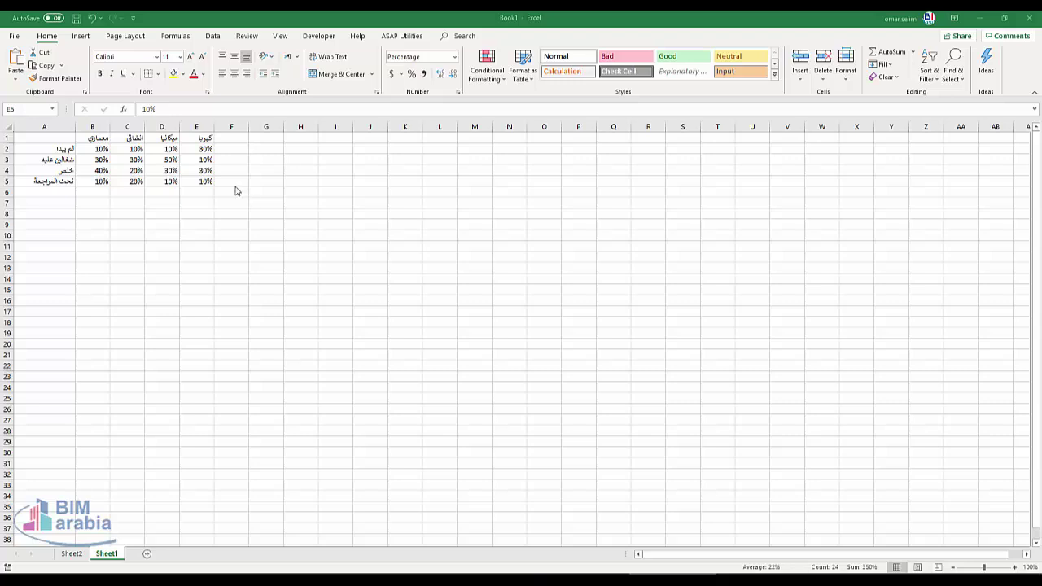
Select the whole status table A1:E5 with Ctrl+A.
key("ctrl+a")
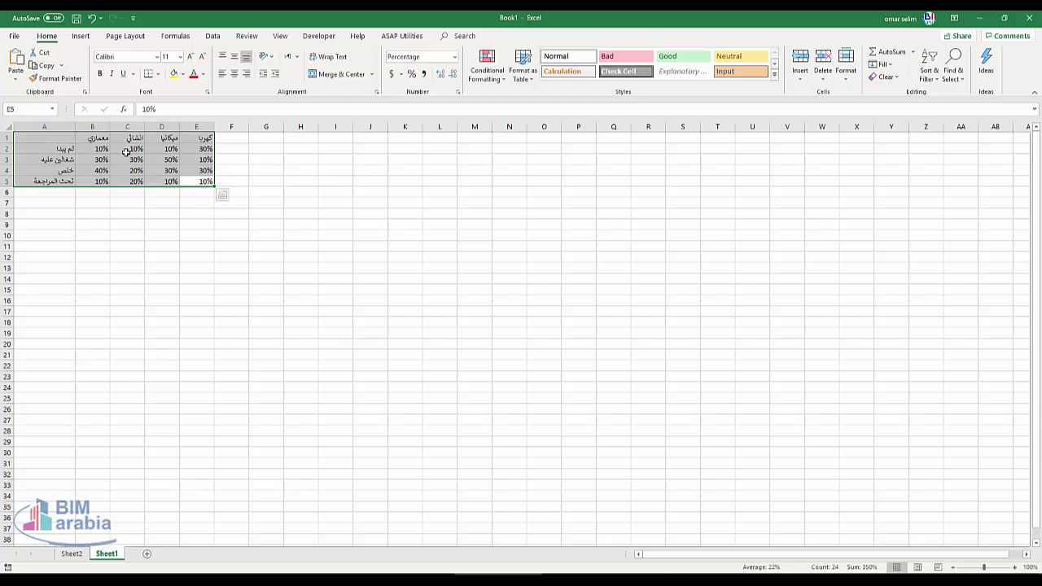
Convert the range A1:E5 into an Excel table.
left_click(82, 36)
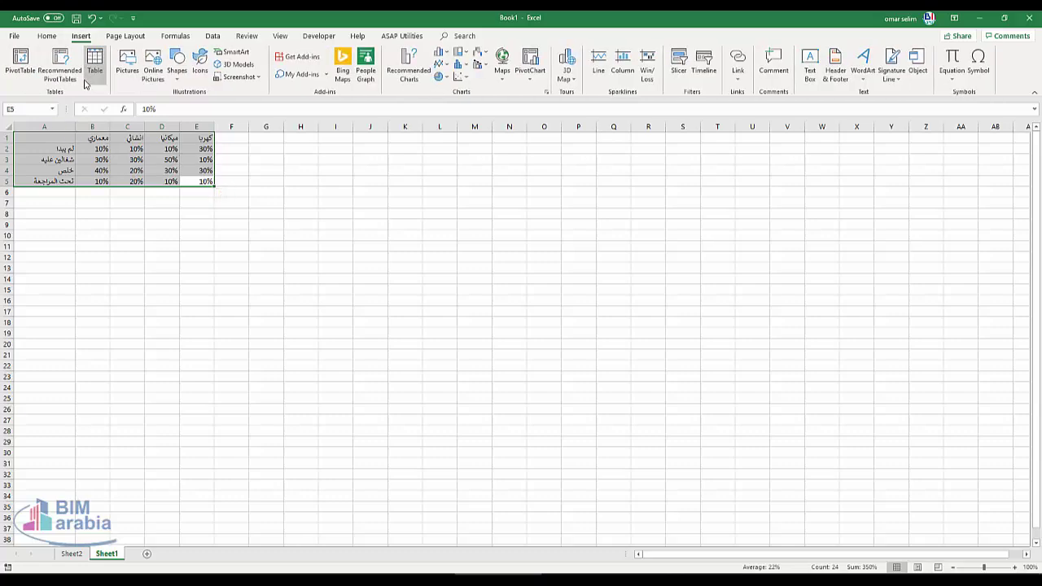
left_click(98, 73)
left_click(251, 293)
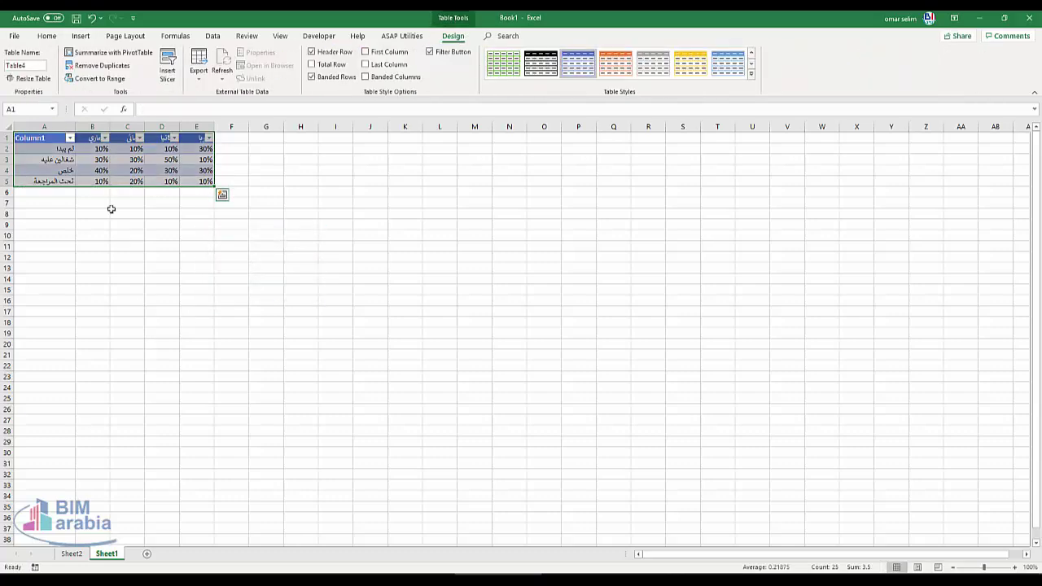
Filter column E to hide the 10% rows, then reopen the filter and re-tick 10%.
left_click(209, 138)
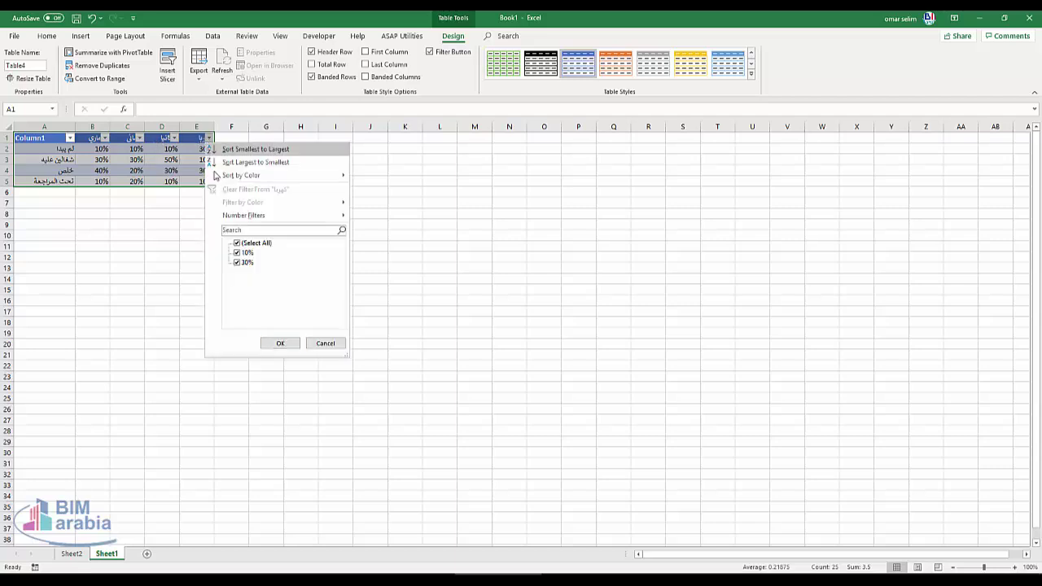
left_click(237, 253)
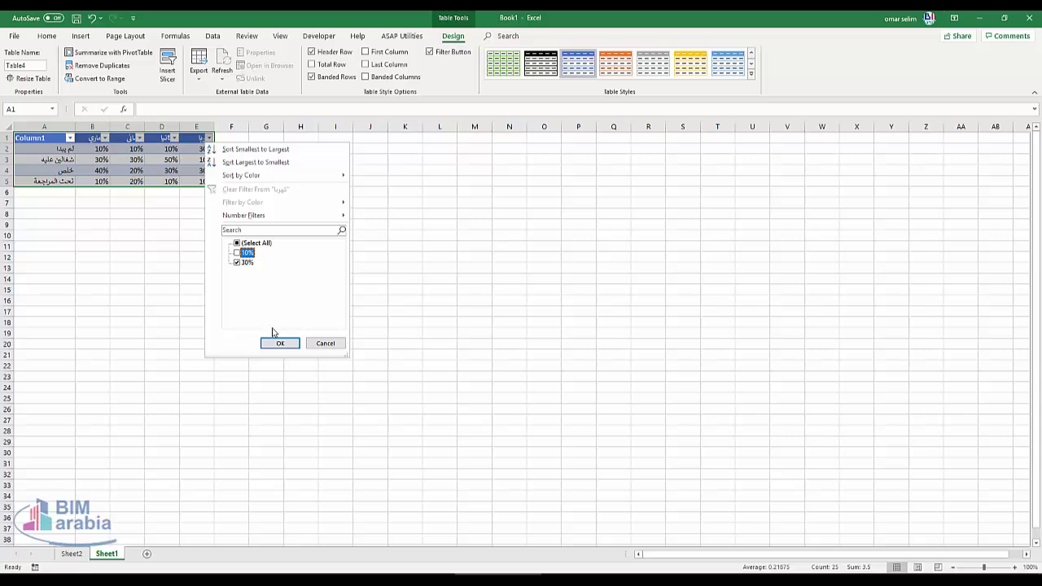
left_click(278, 343)
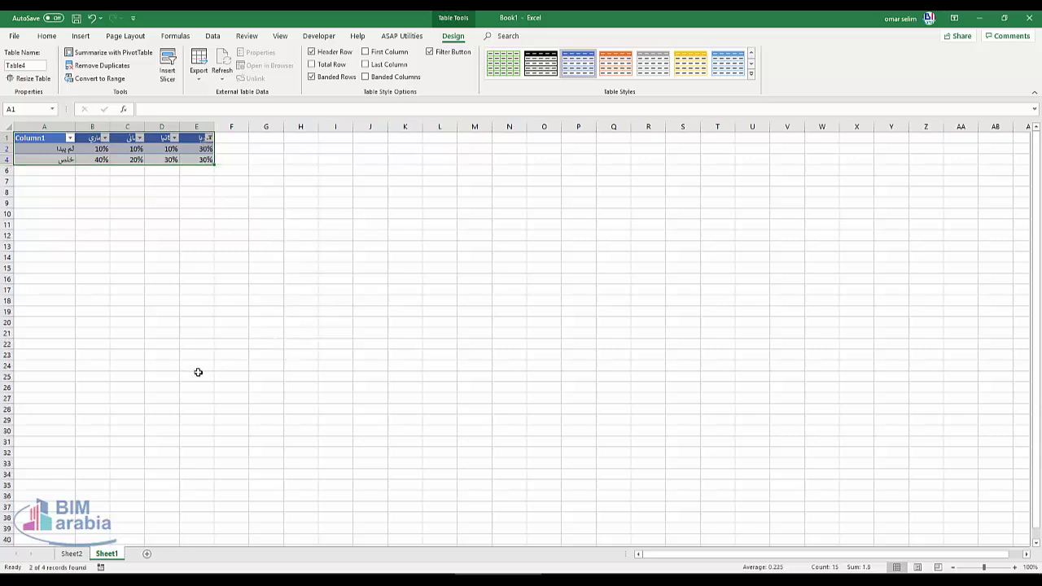
left_click(209, 138)
left_click(236, 254)
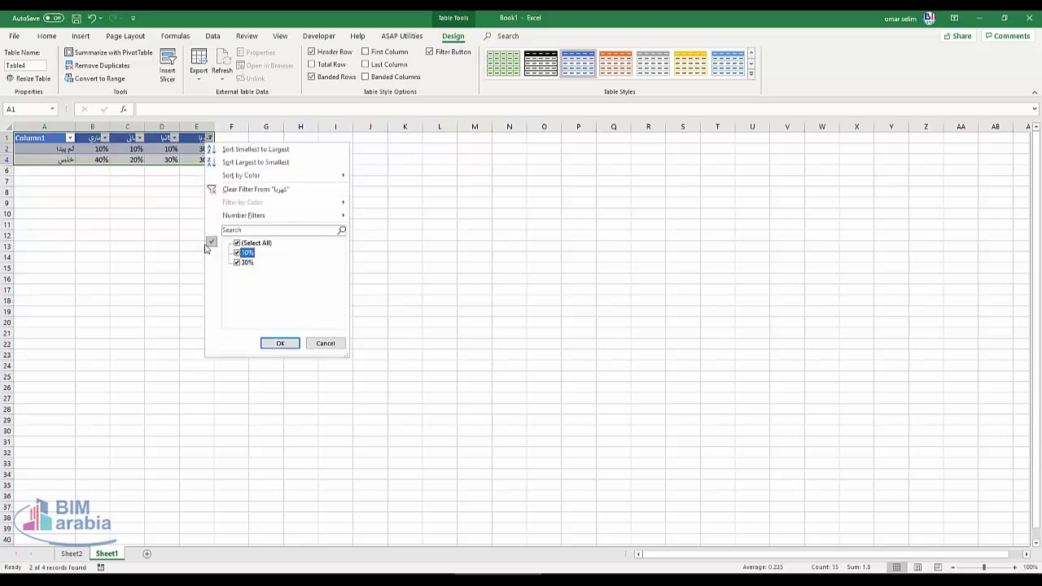
Insert slicers for all five table columns, Column1 through the last.
left_click(168, 74)
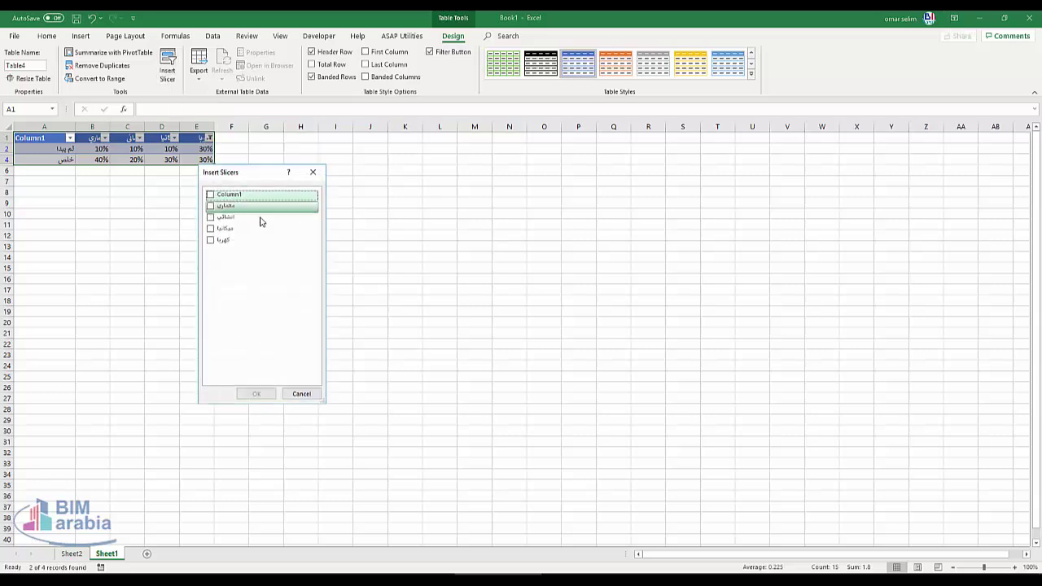
left_click(210, 194)
left_click(210, 206)
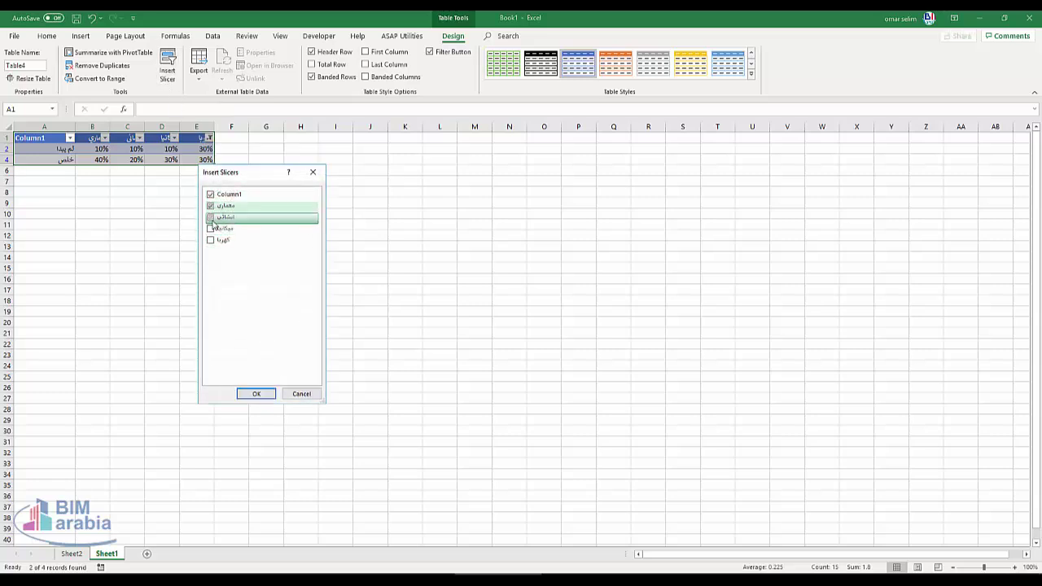
left_click(210, 217)
left_click(210, 228)
left_click(210, 241)
left_click(256, 393)
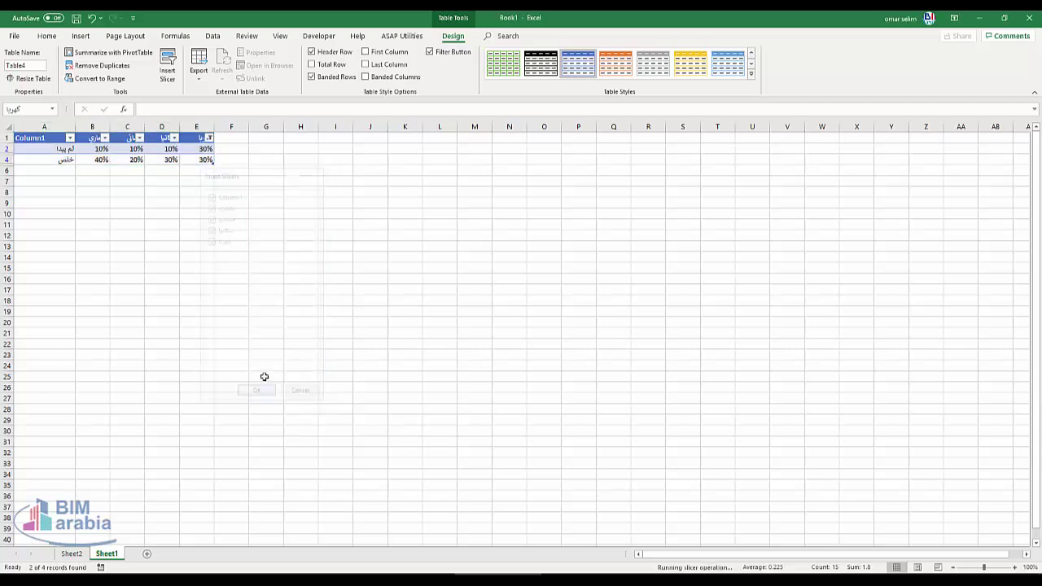
Arrange the كهربا, ميكانيا, انشائي, معماري and Column1 slicers in one row beside the table.
left_click_drag(563, 332, 719, 205)
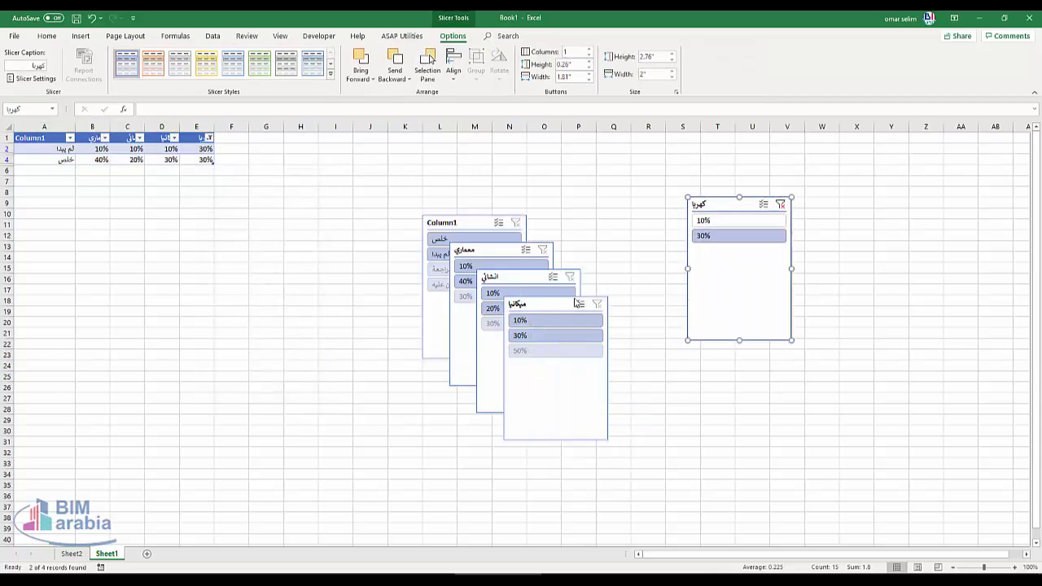
left_click_drag(548, 305, 848, 209)
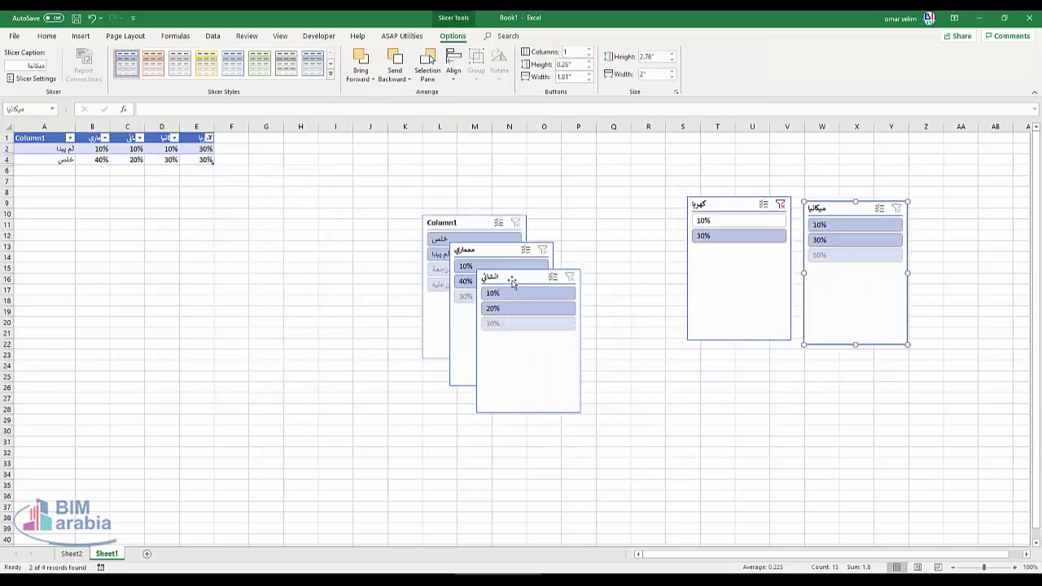
mouse_move(525, 277)
left_mouse_down()
mouse_move(878, 231)
mouse_move(972, 205)
left_mouse_up()
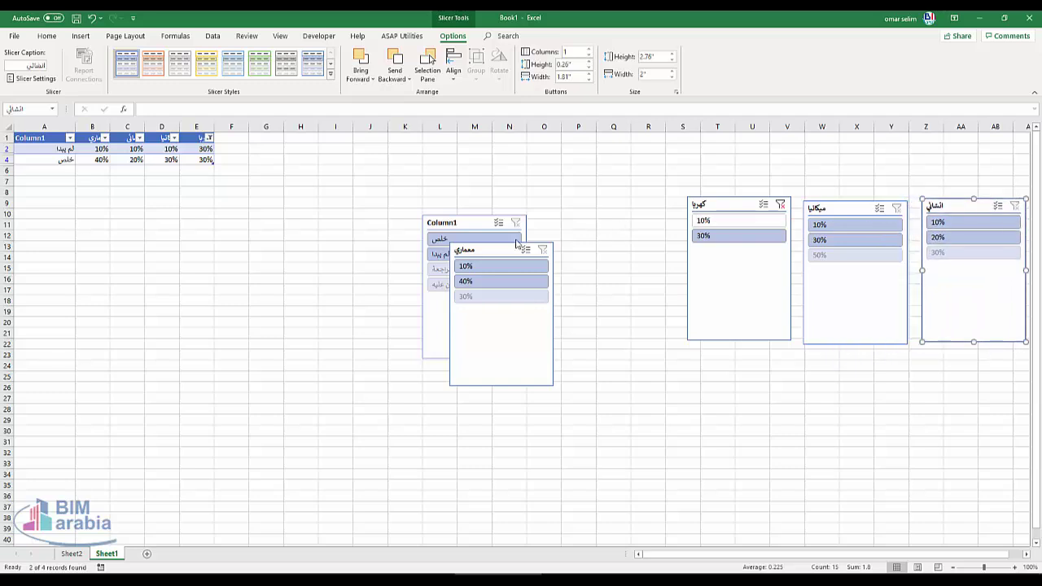
mouse_move(518, 245)
left_mouse_down()
mouse_move(577, 232)
mouse_move(652, 192)
left_mouse_up()
left_click_drag(454, 225, 478, 202)
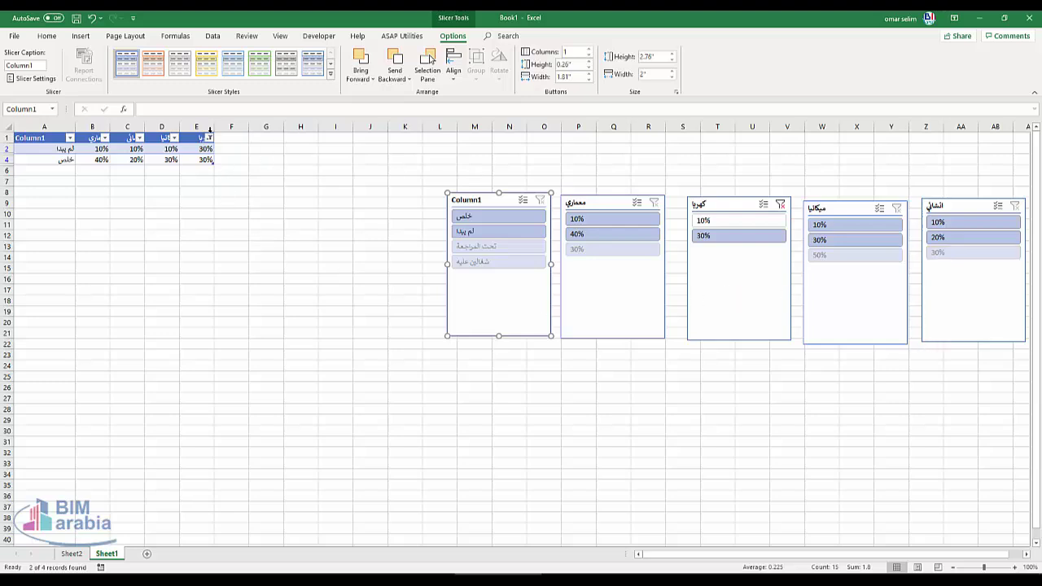
Clear column E's filter, then select خلص and the other three status items in the slicer.
left_click(210, 138)
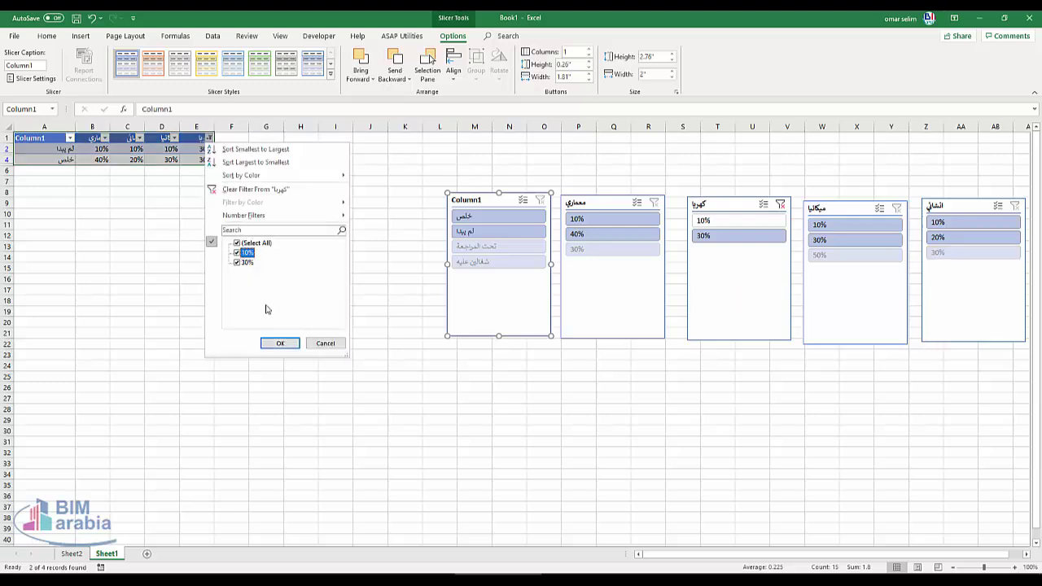
left_click(280, 343)
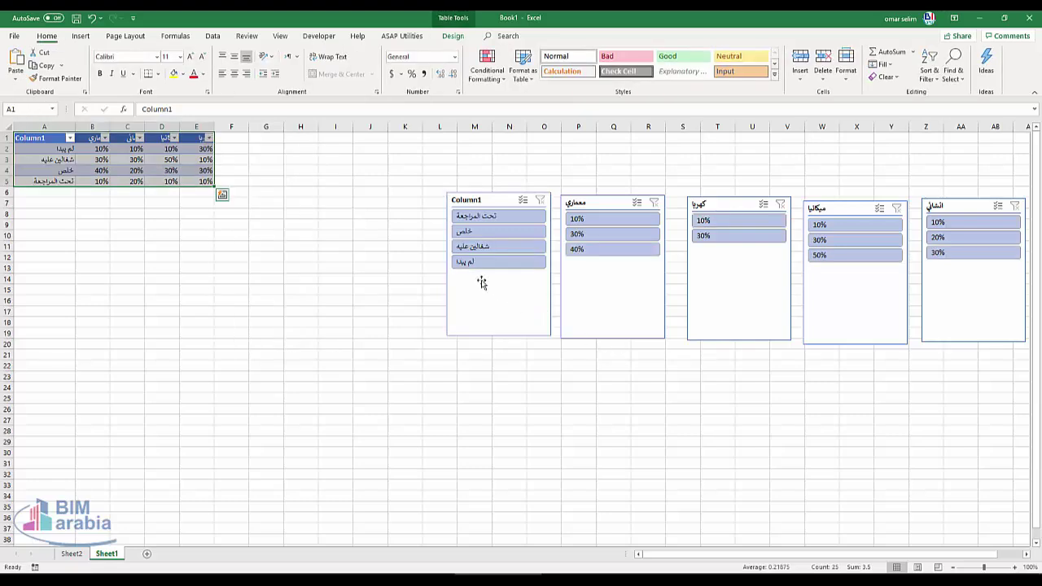
left_click(477, 236)
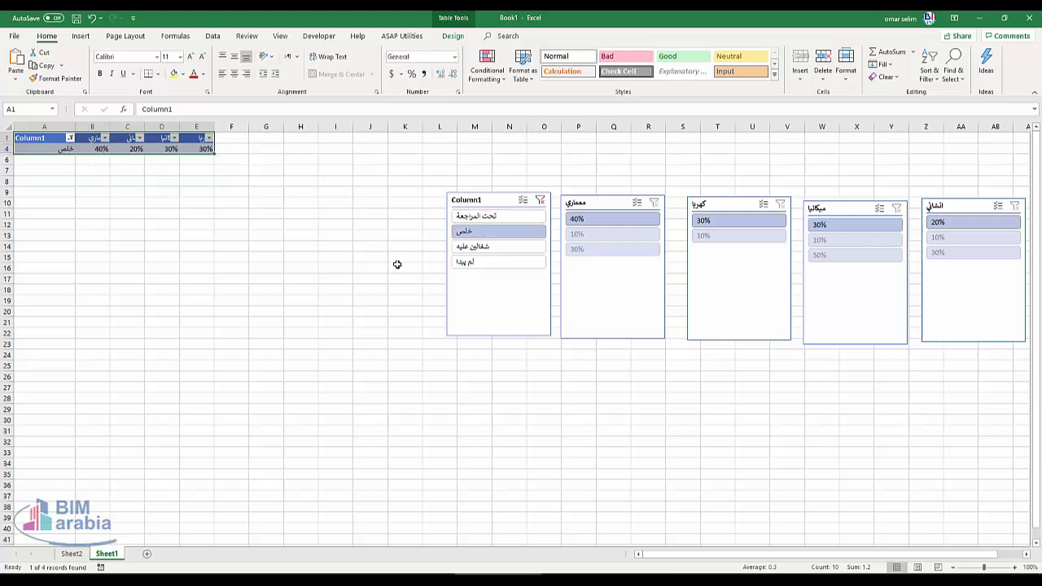
left_click(485, 247, "ctrl")
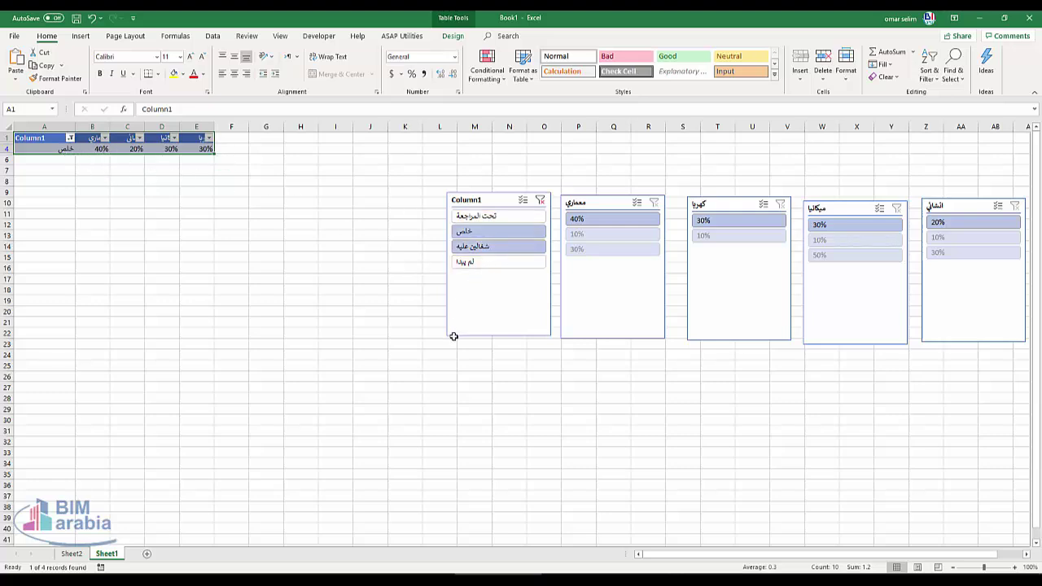
left_click(480, 264, "ctrl")
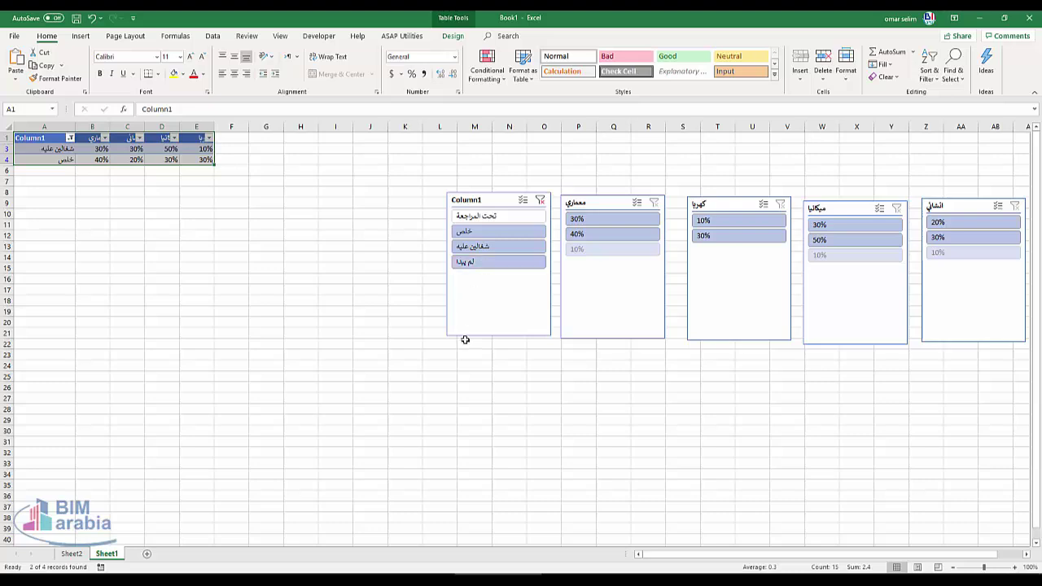
left_click(483, 218, "ctrl")
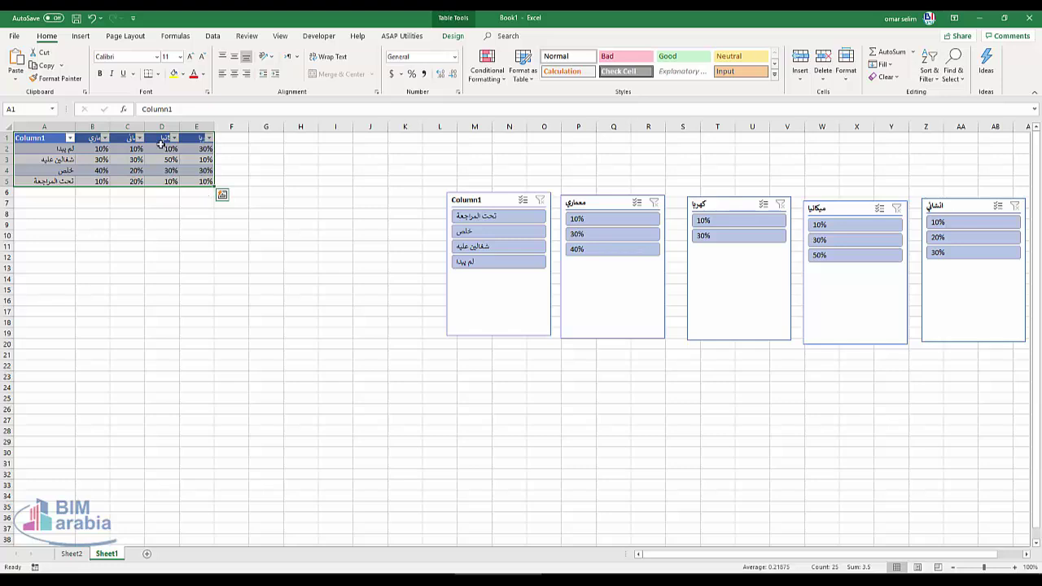
Insert a 3-D pie chart of the معماري column.
left_click(79, 36)
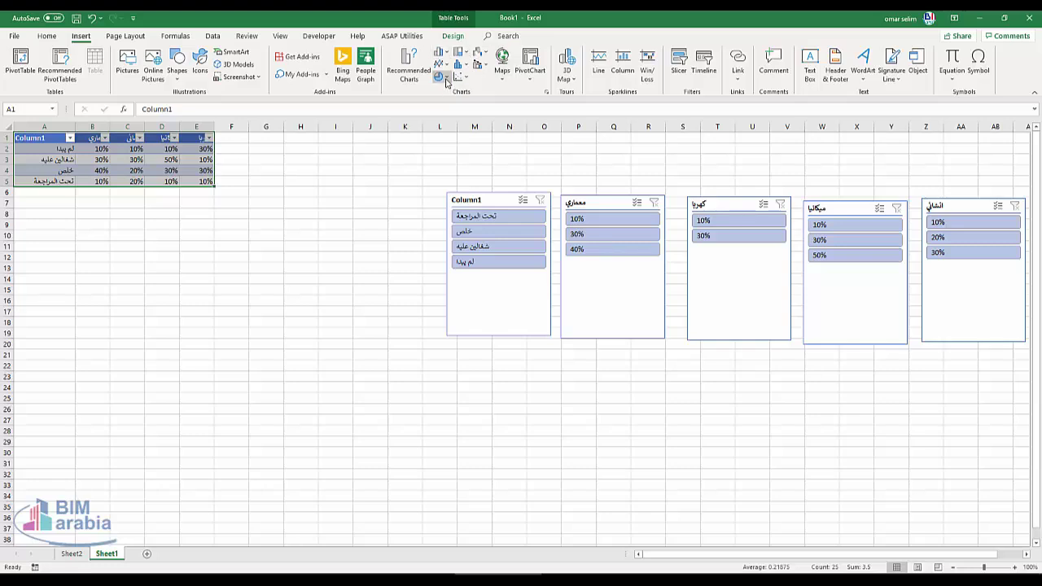
left_click(440, 76)
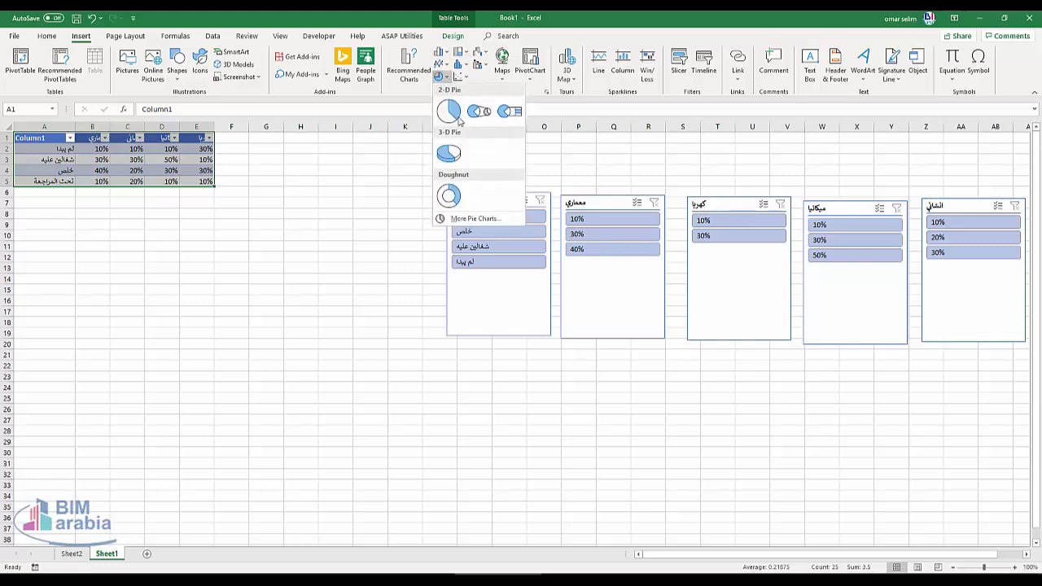
left_click(449, 153)
Move the pie chart under columns B–F and apply a style with percentage labels and legend.
left_click(436, 320)
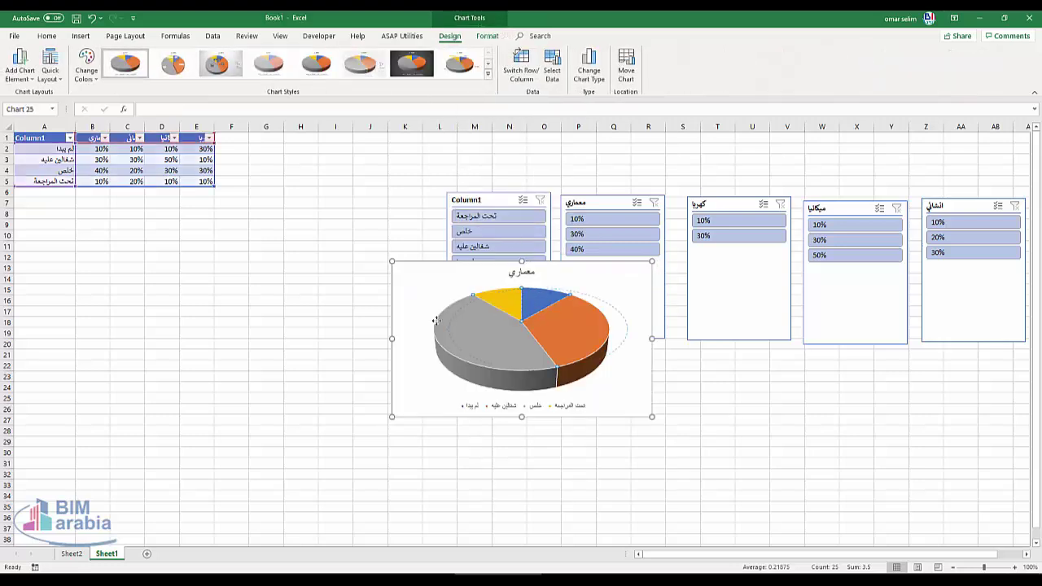
left_click(417, 379)
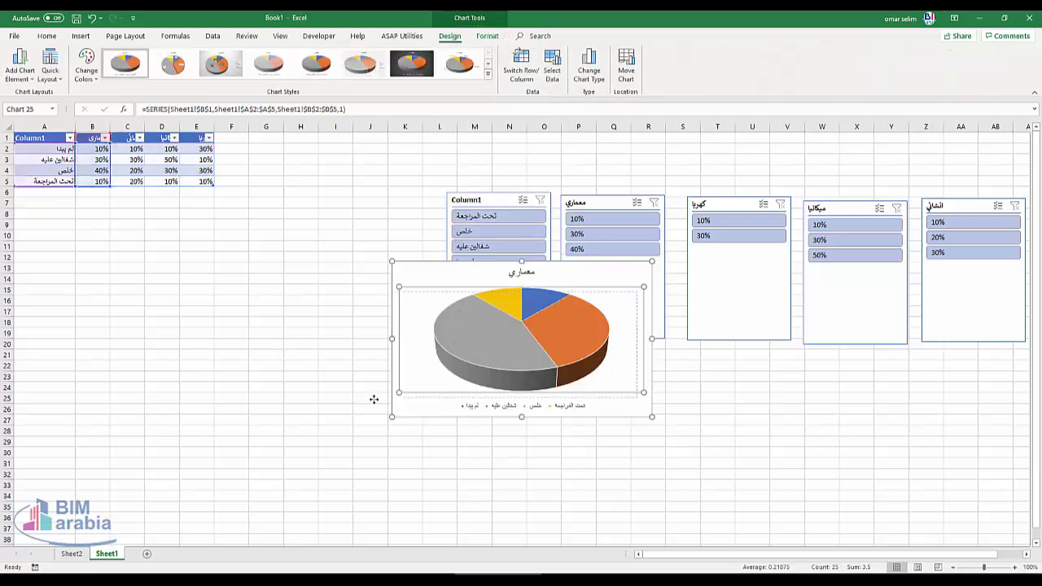
left_click(395, 286)
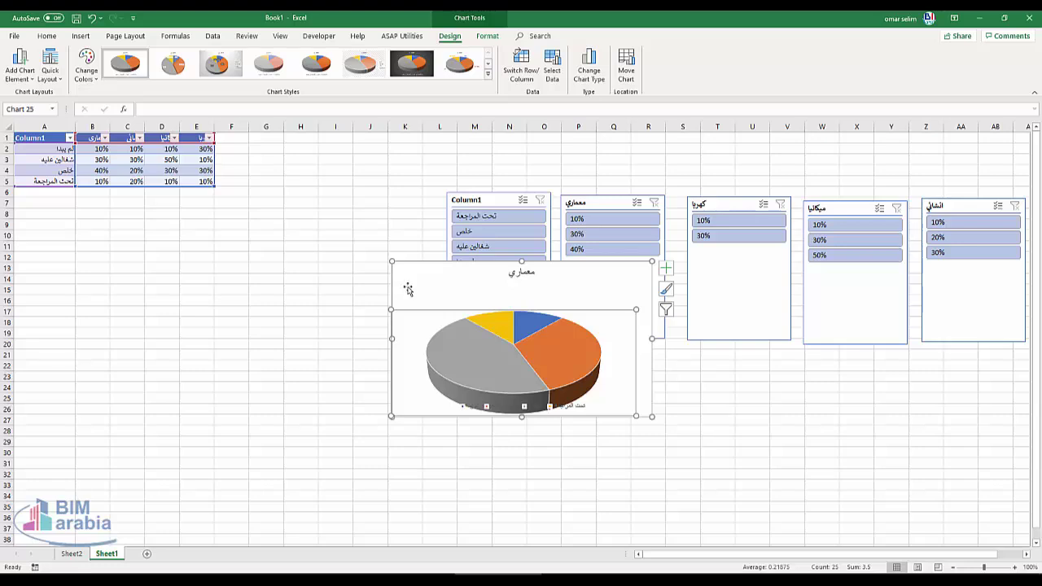
left_click_drag(422, 269, 105, 286)
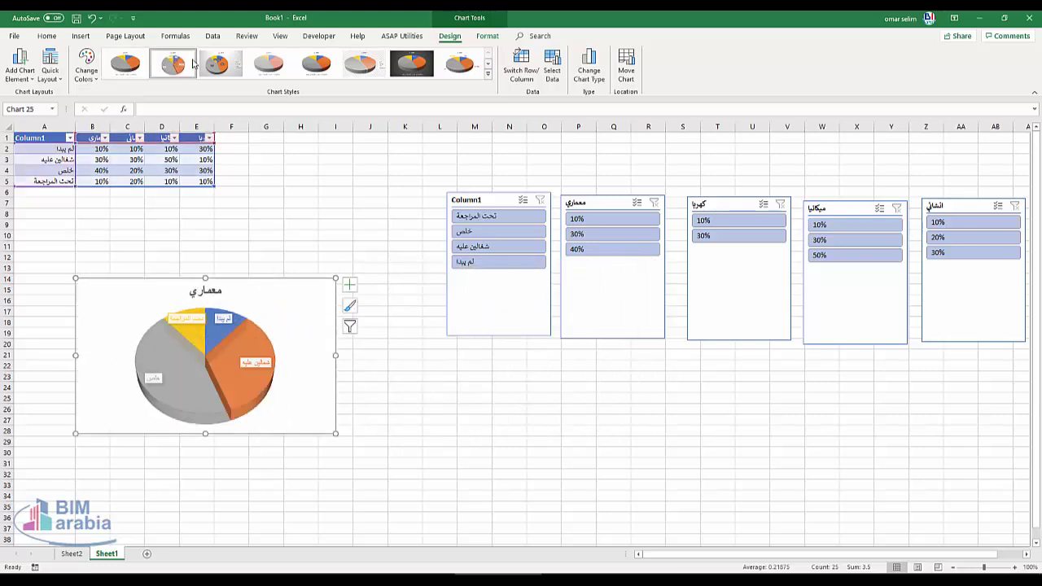
left_click(218, 64)
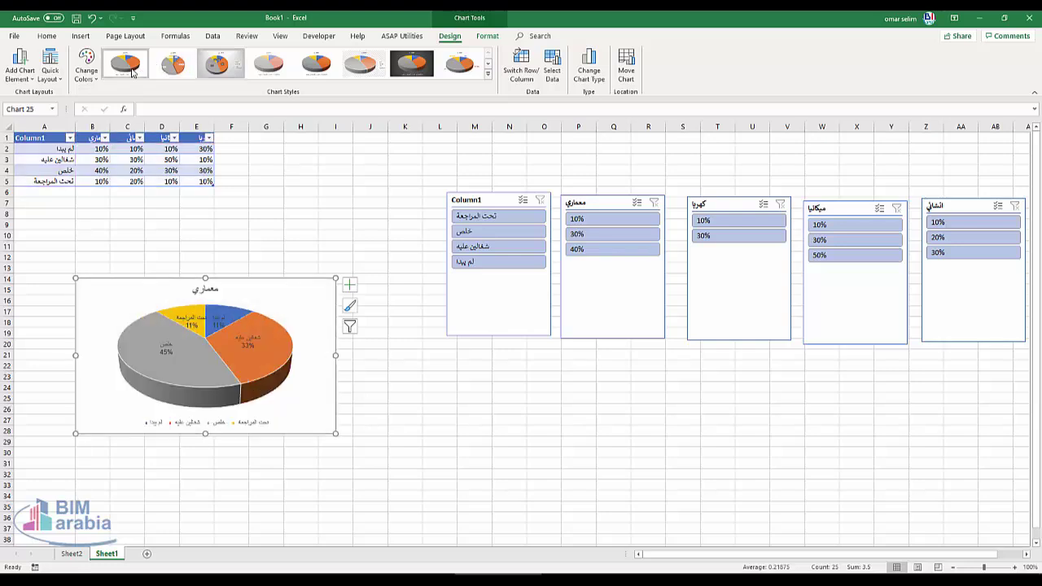
left_click(132, 72)
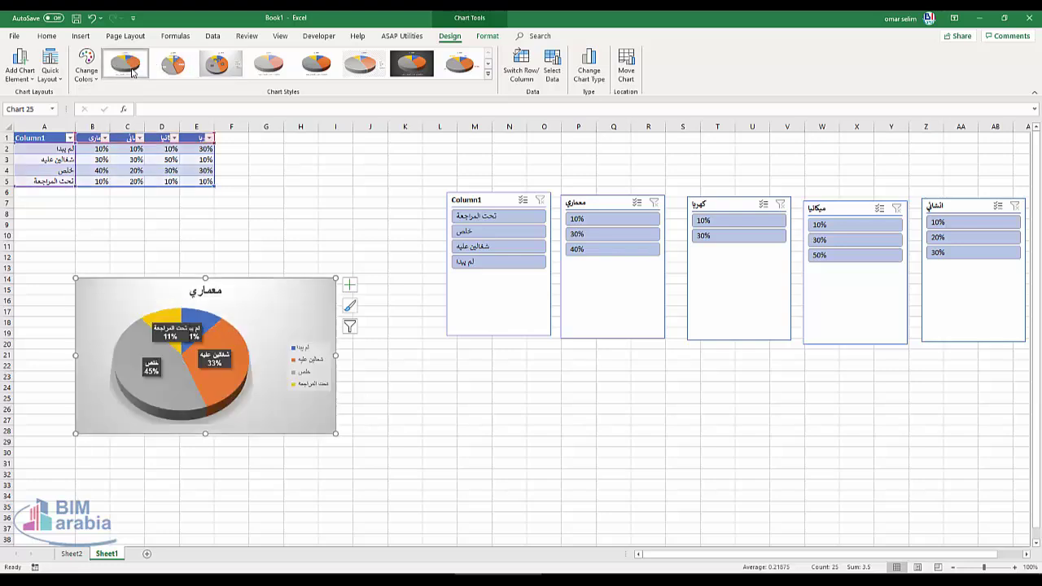
Move the pie chart's legend to the right side.
left_click(20, 65)
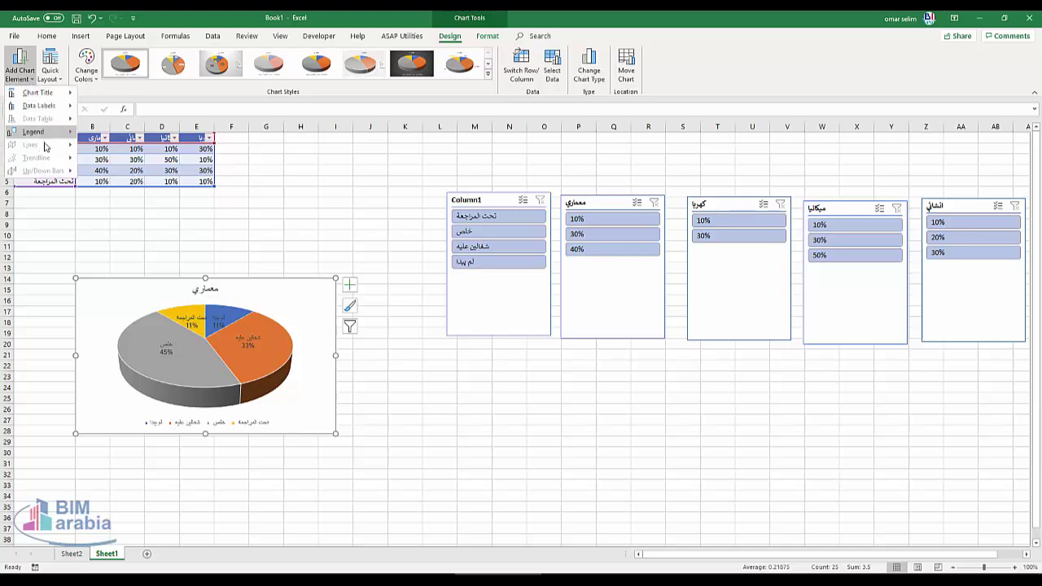
mouse_move(41, 132)
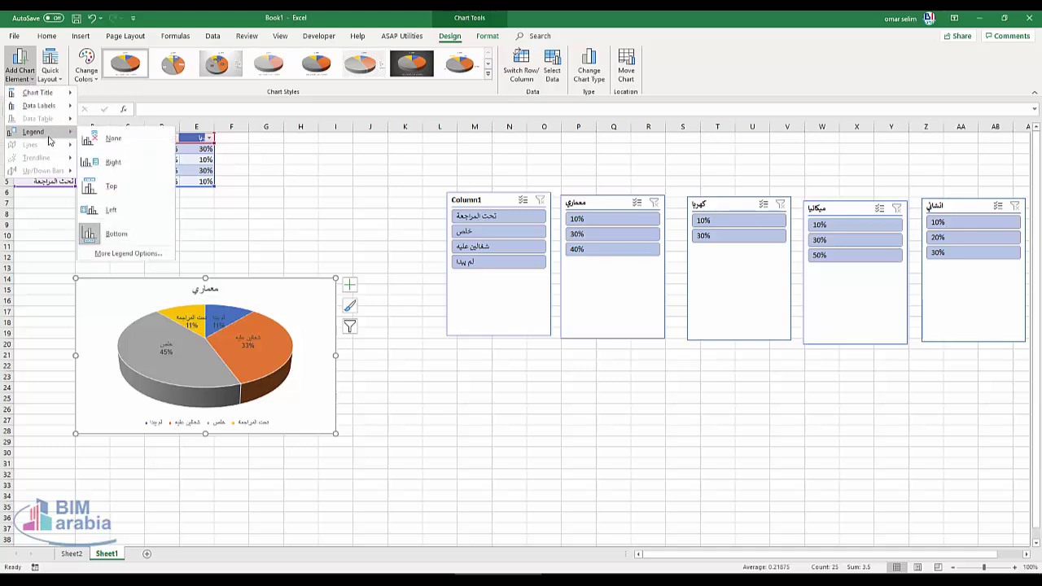
left_click(128, 167)
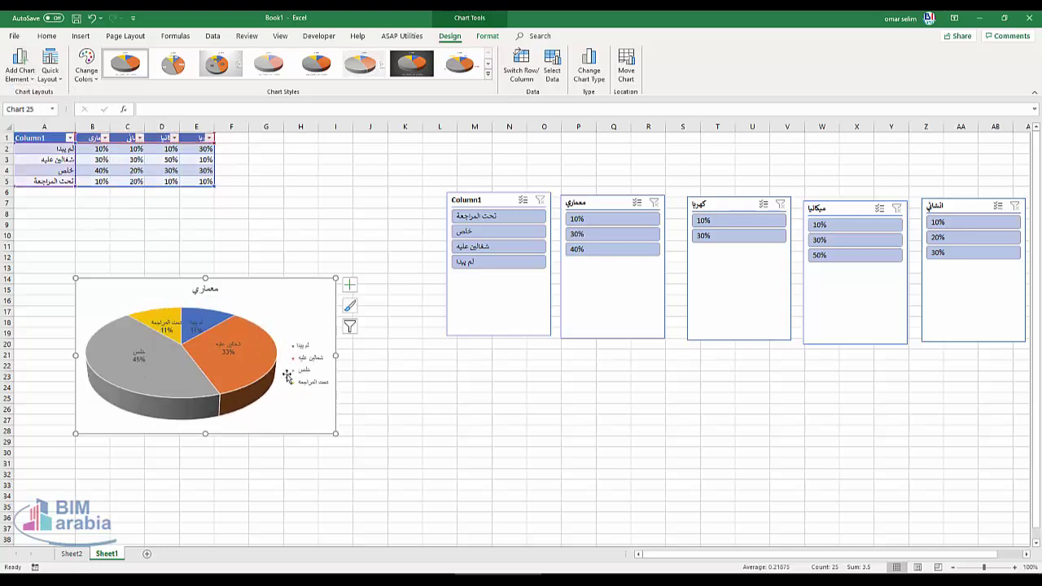
Place the pie's data labels at the inside end of each slice.
left_click(29, 69)
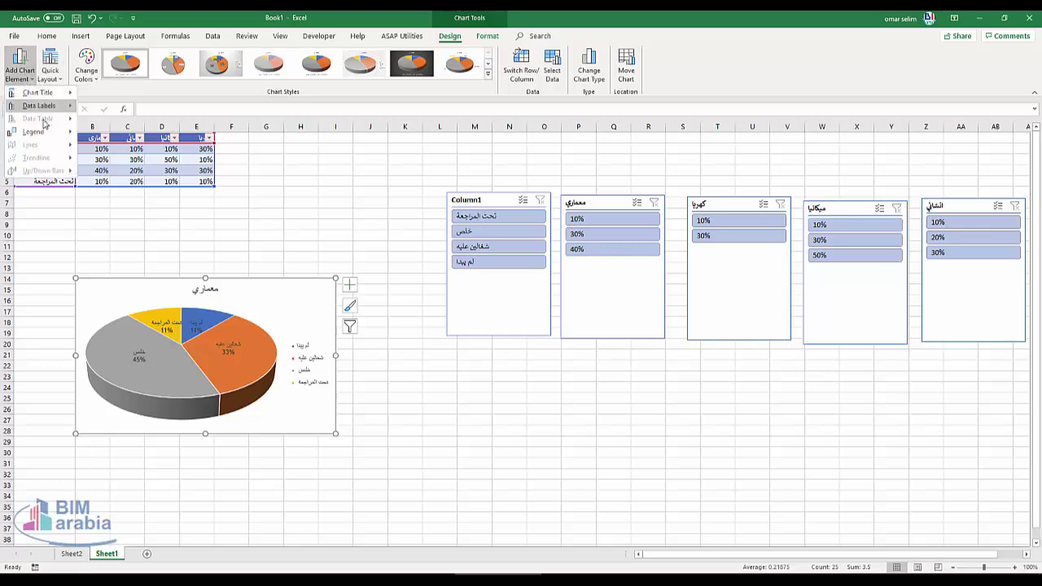
mouse_move(69, 116)
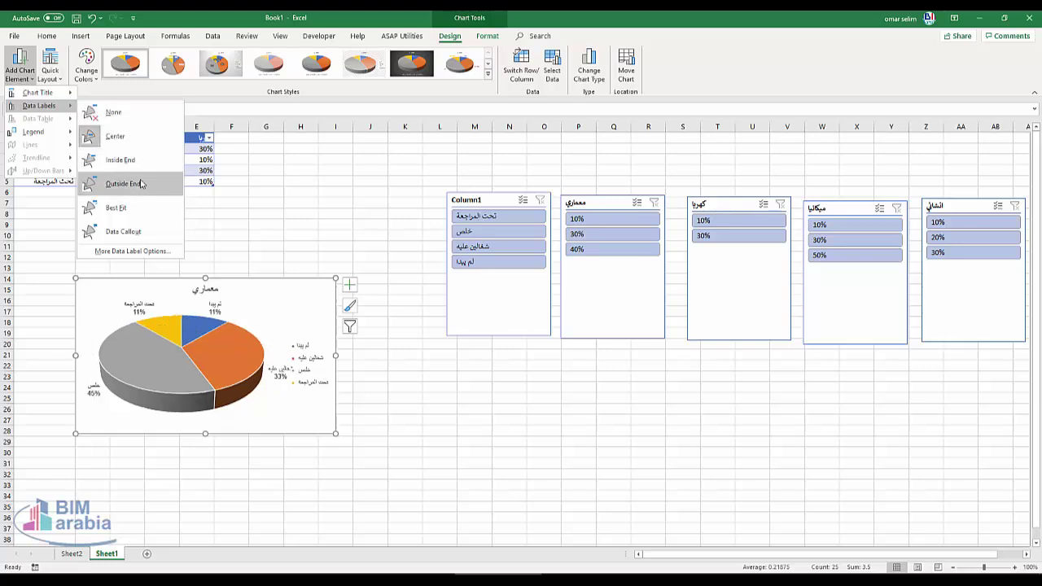
left_click(138, 160)
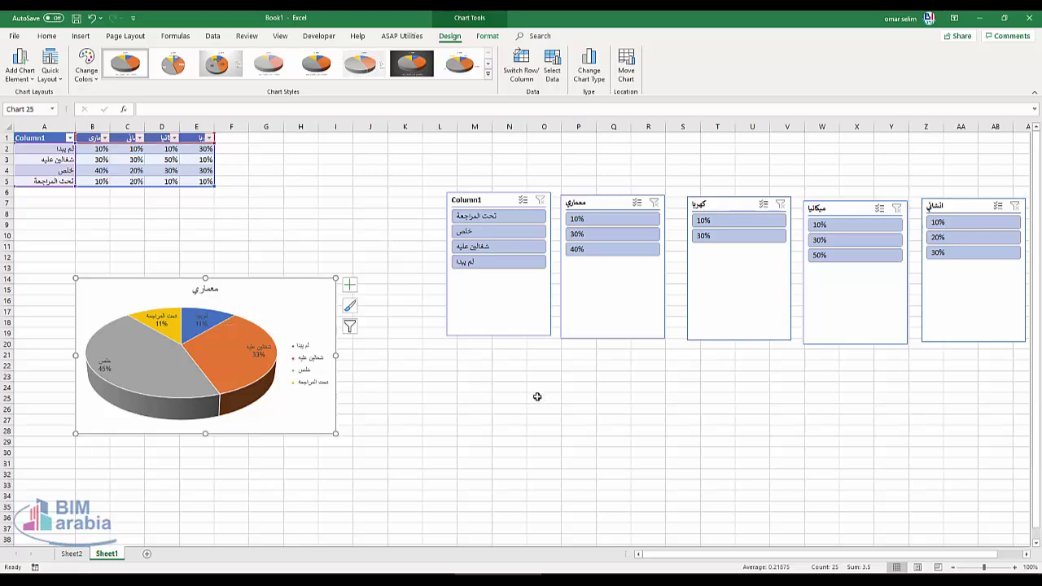
Reselect A1:E5 and insert a second 3-D pie chart, selecting its pie series.
left_click(258, 184)
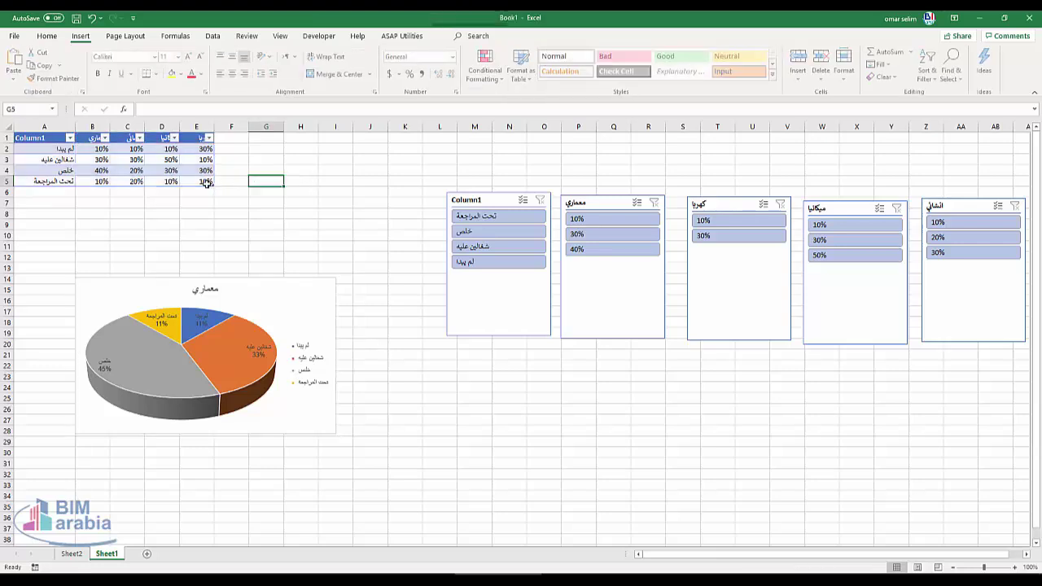
left_click_drag(197, 181, 53, 122)
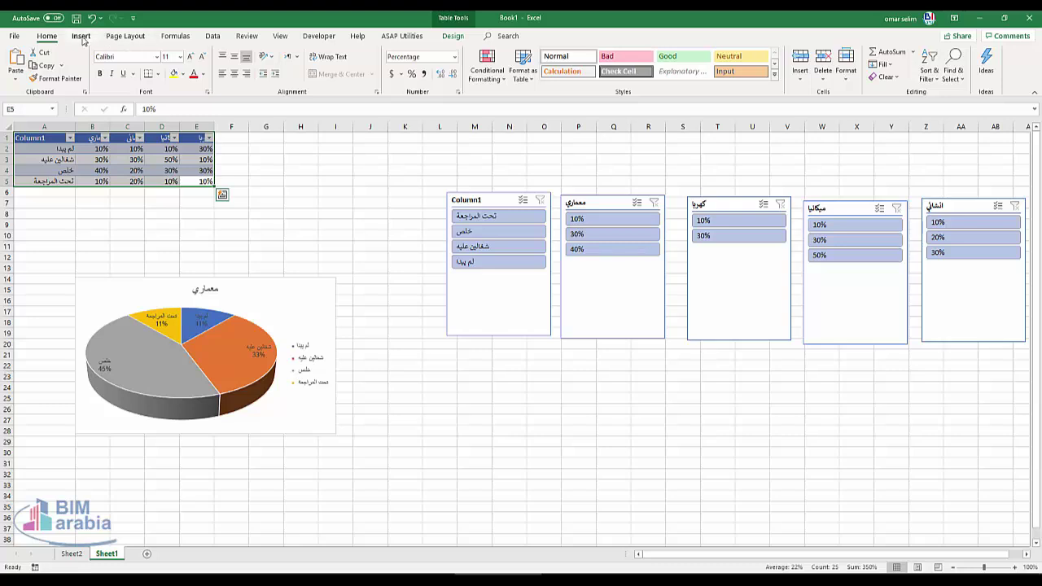
left_click(81, 38)
left_click(441, 76)
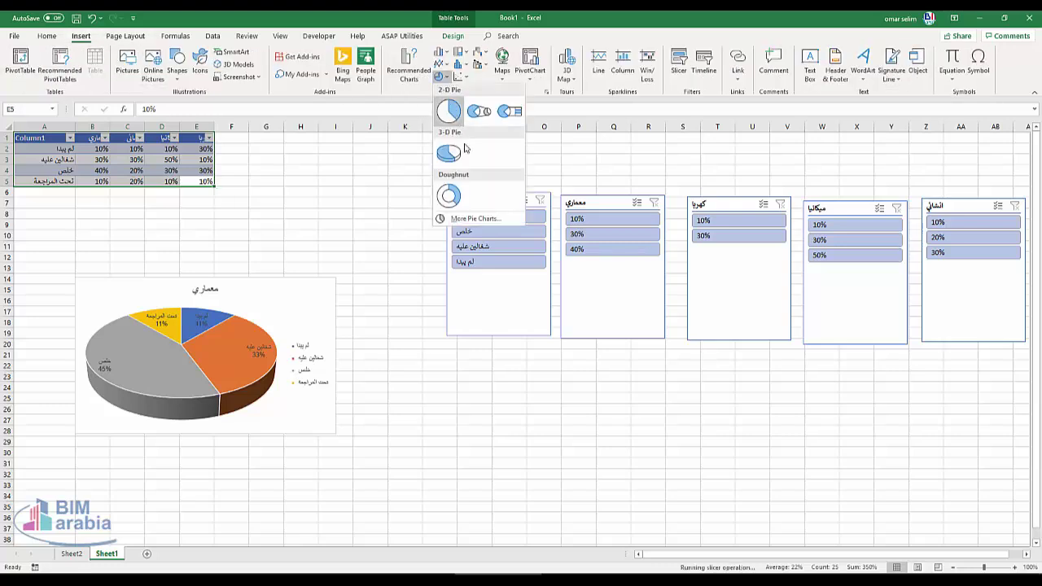
left_click(460, 153)
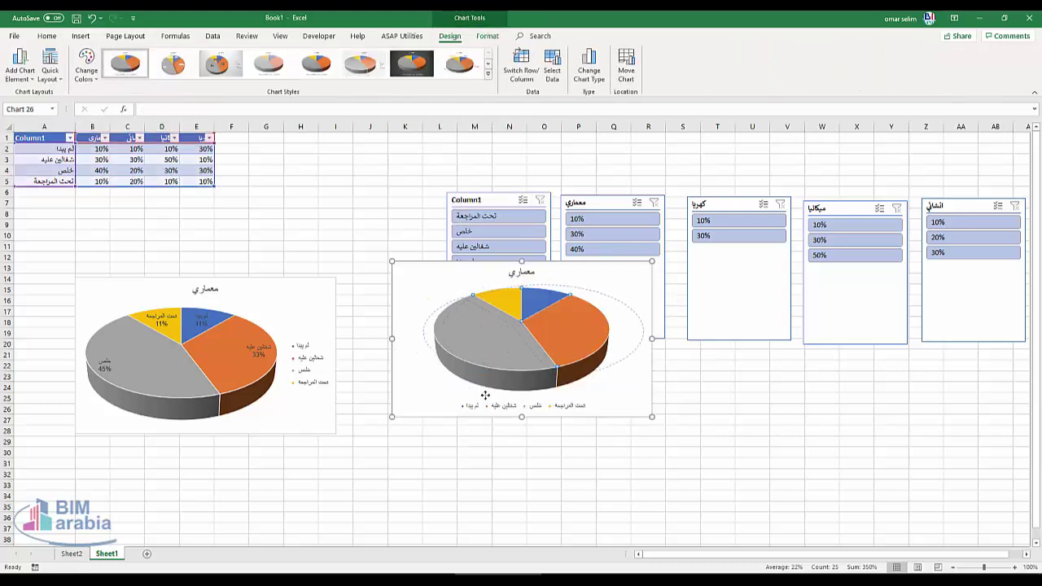
left_click(481, 381)
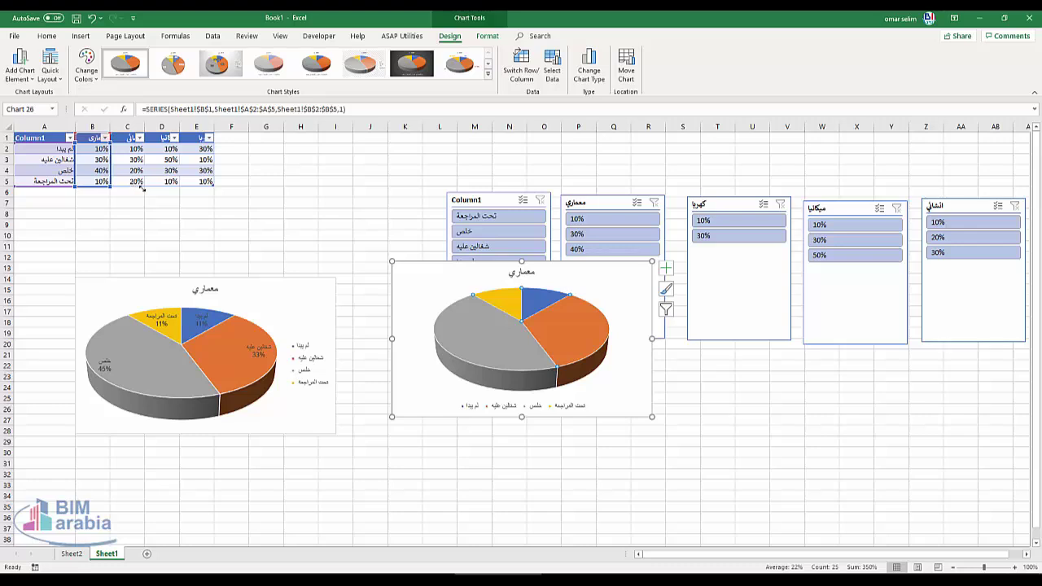
Repoint the second chart's series to column C (انشائي) and move it below the slicers.
left_click_drag(114, 182, 117, 190)
left_click_drag(144, 187, 111, 186)
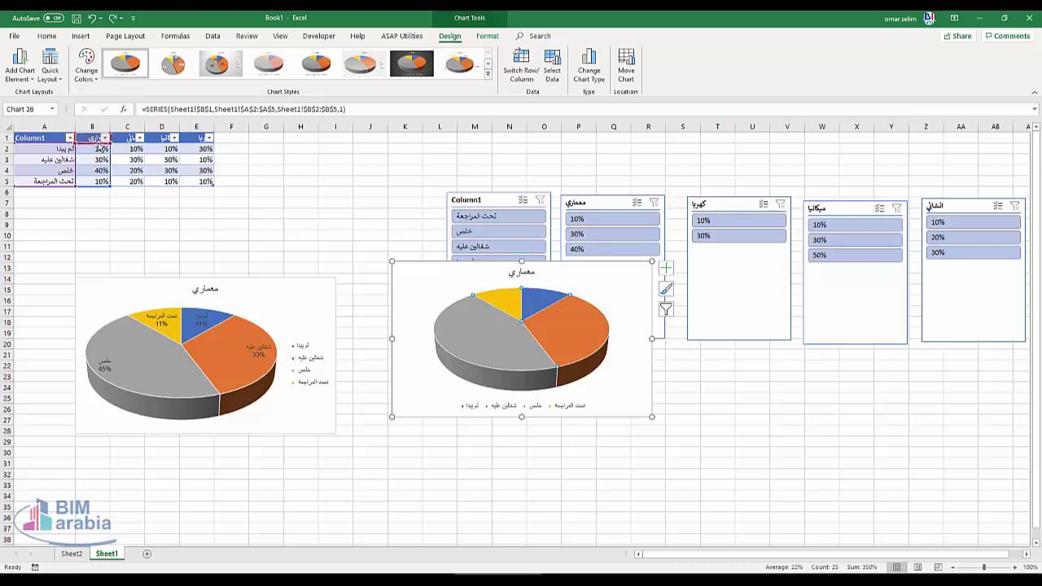
mouse_move(109, 143)
left_mouse_down()
mouse_move(144, 144)
mouse_move(112, 190)
left_mouse_up()
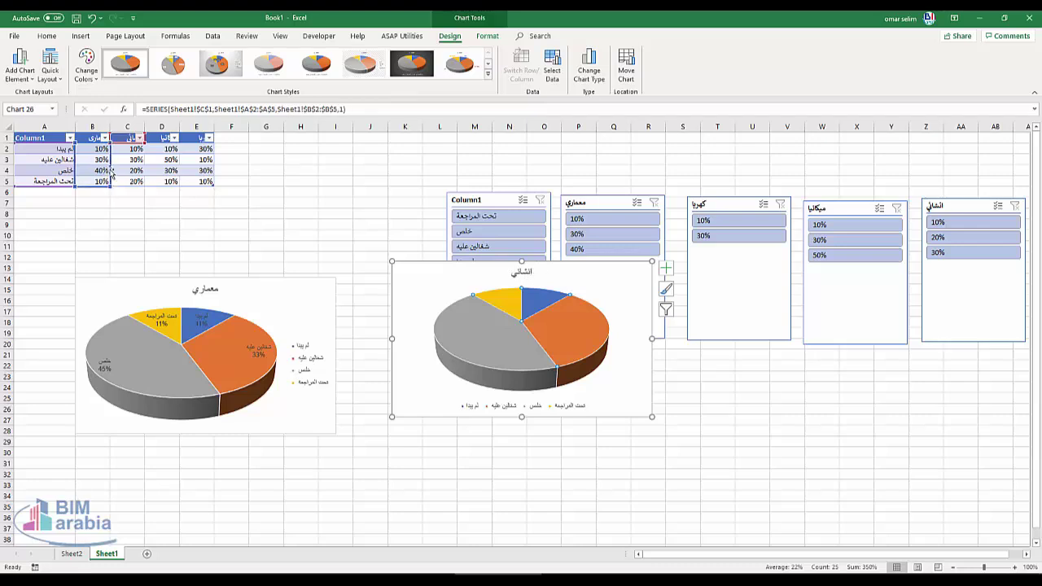
left_click_drag(111, 174, 130, 176)
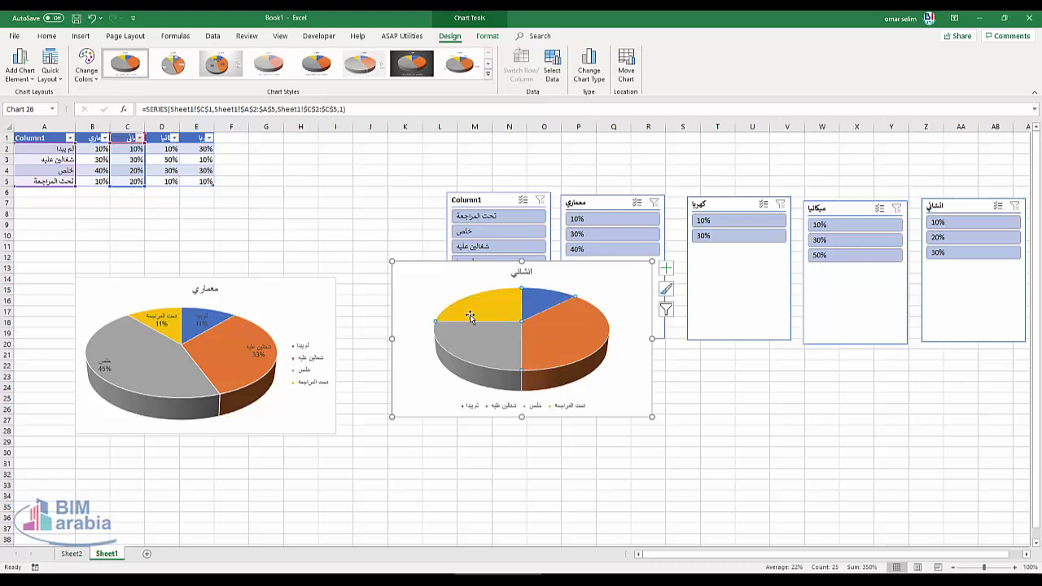
left_click_drag(454, 282, 419, 372)
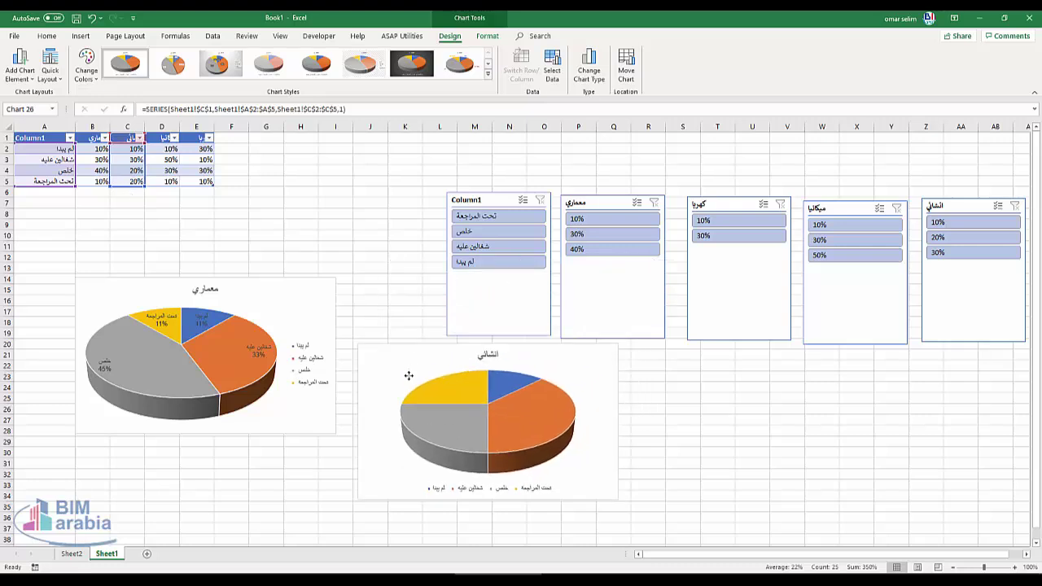
left_click(127, 171)
Change cell C4 from 20% to 30%, then select the table's data.
double_click(132, 172)
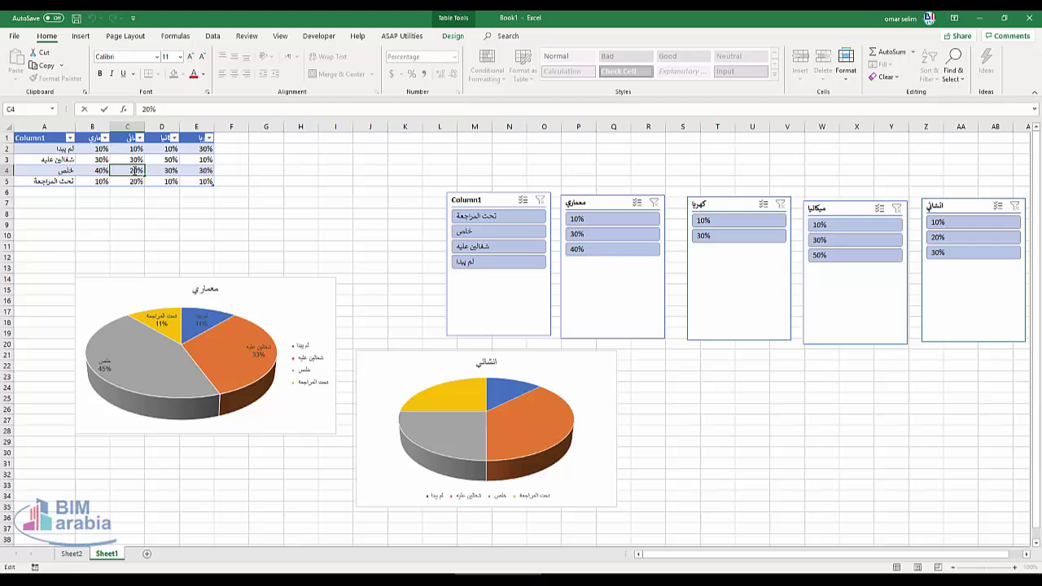
double_click(130, 171)
type("30")
key("Return")
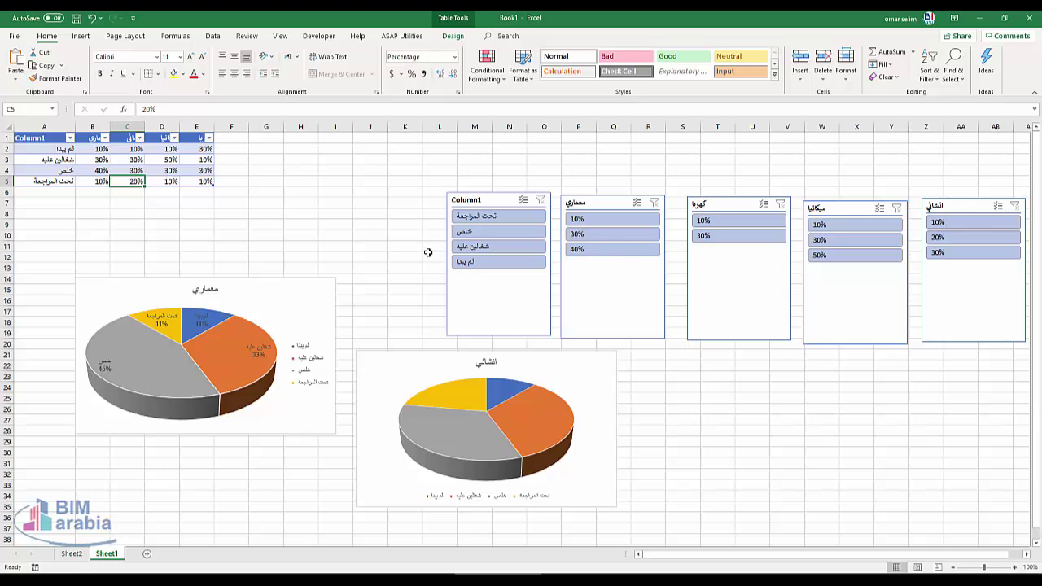
key("ctrl+a")
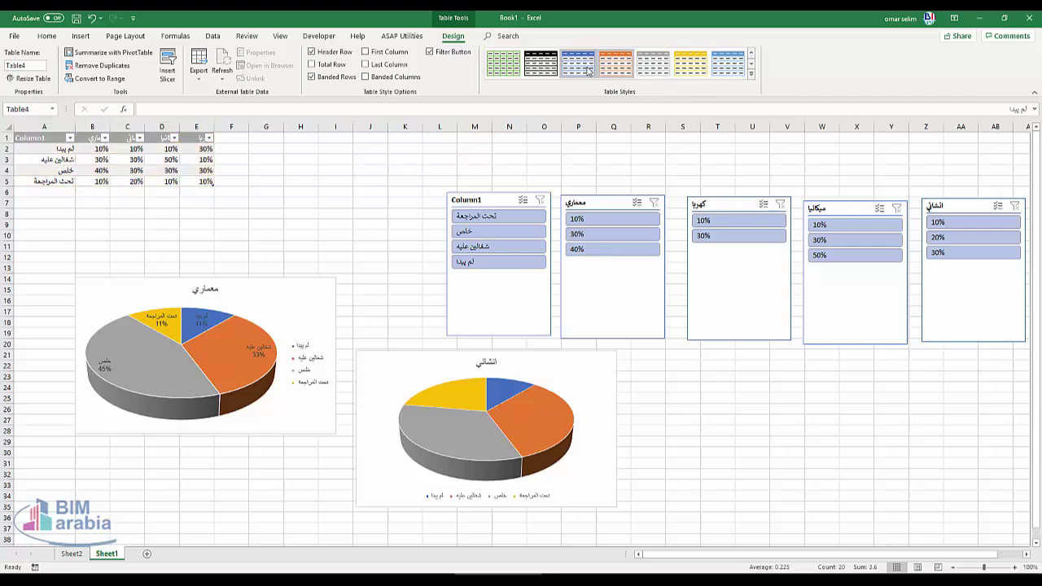
Apply the orange table style and add a Total row showing 80%.
left_click(616, 64)
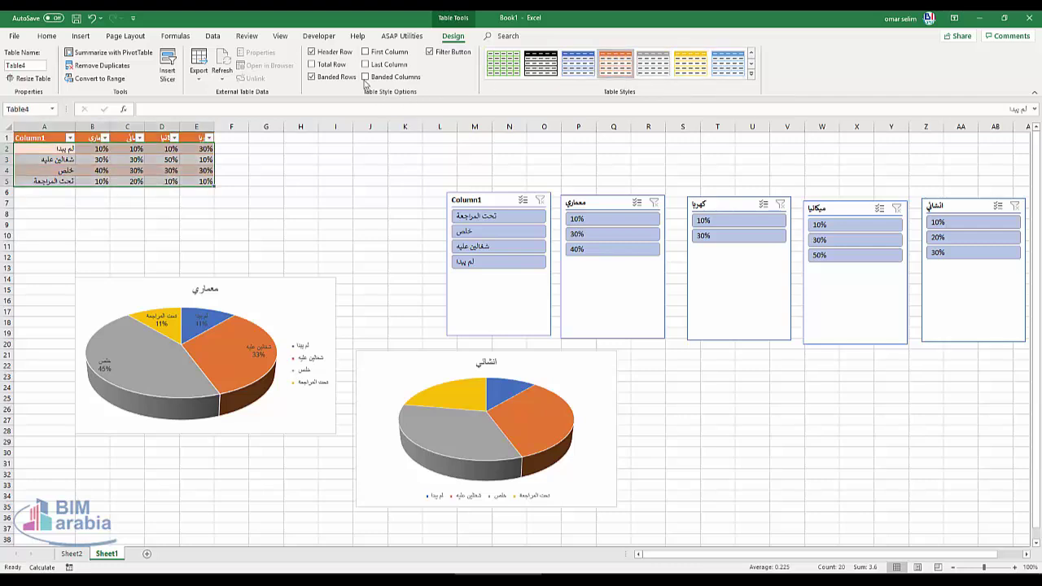
left_click(334, 65)
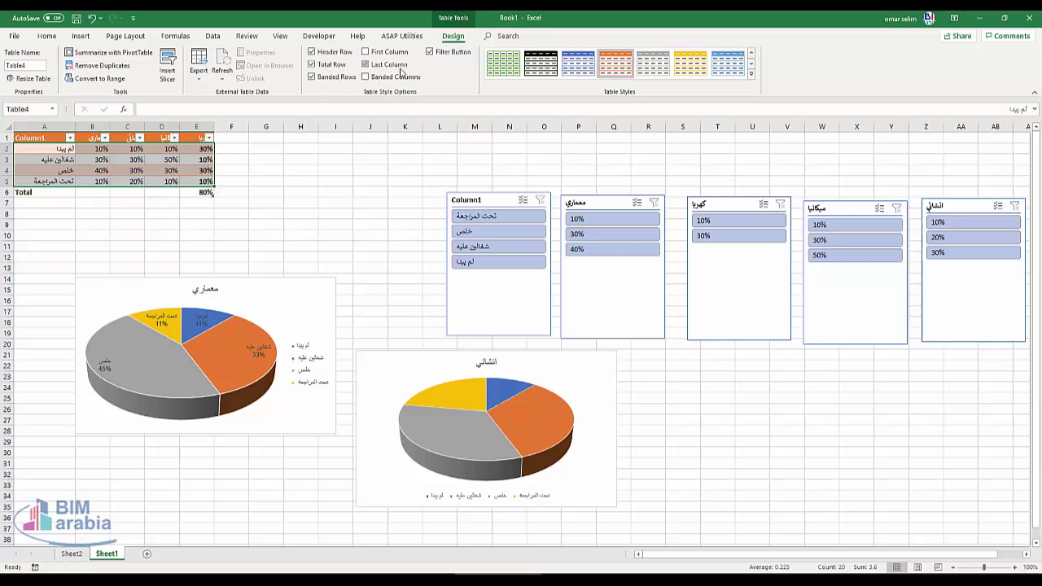
left_click(401, 78)
left_click(397, 79)
Open and close the table Export options, then check the table name Table4.
left_click(193, 84)
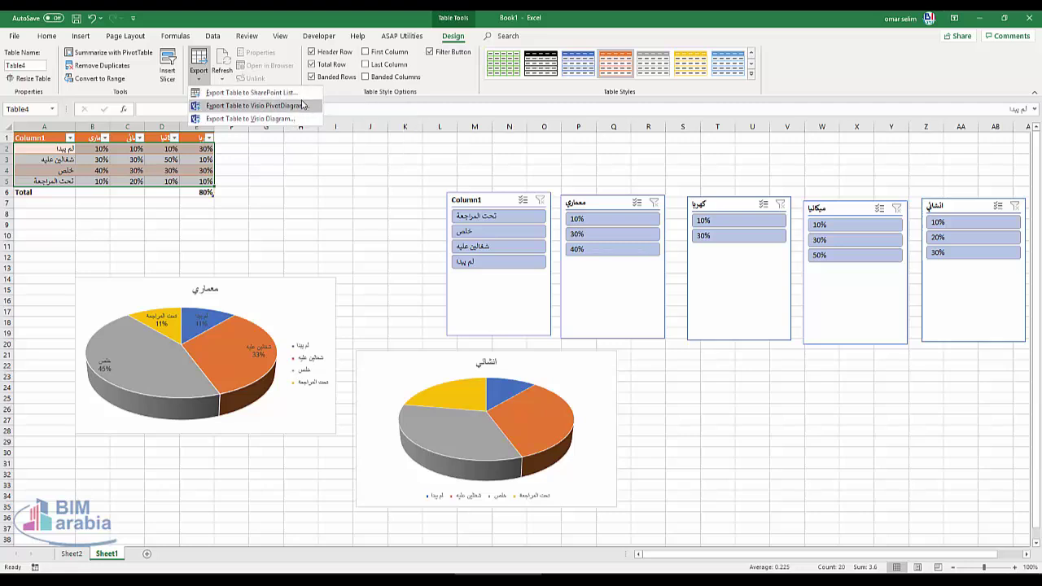
left_click(780, 83)
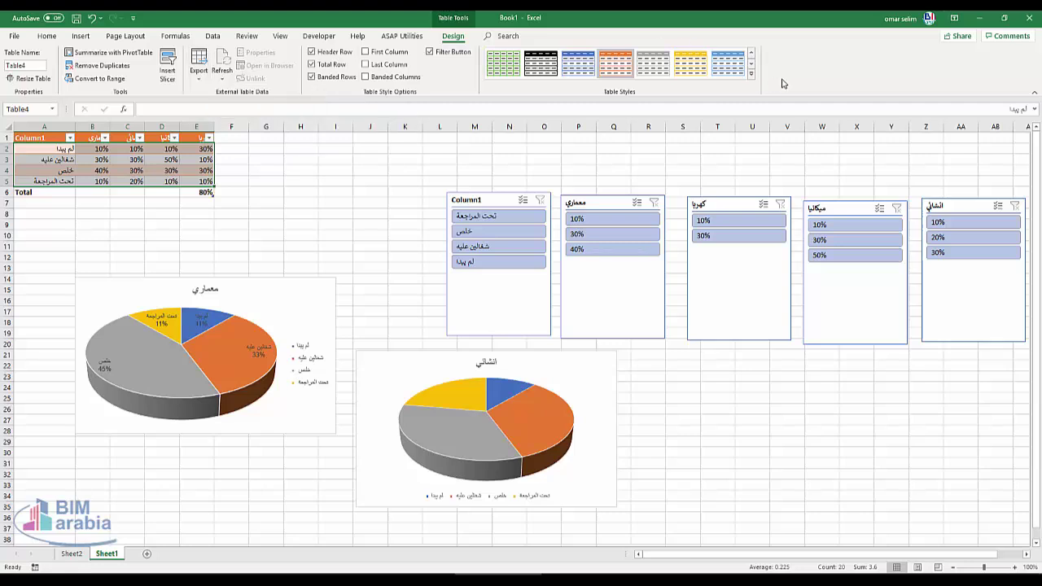
left_click(52, 109)
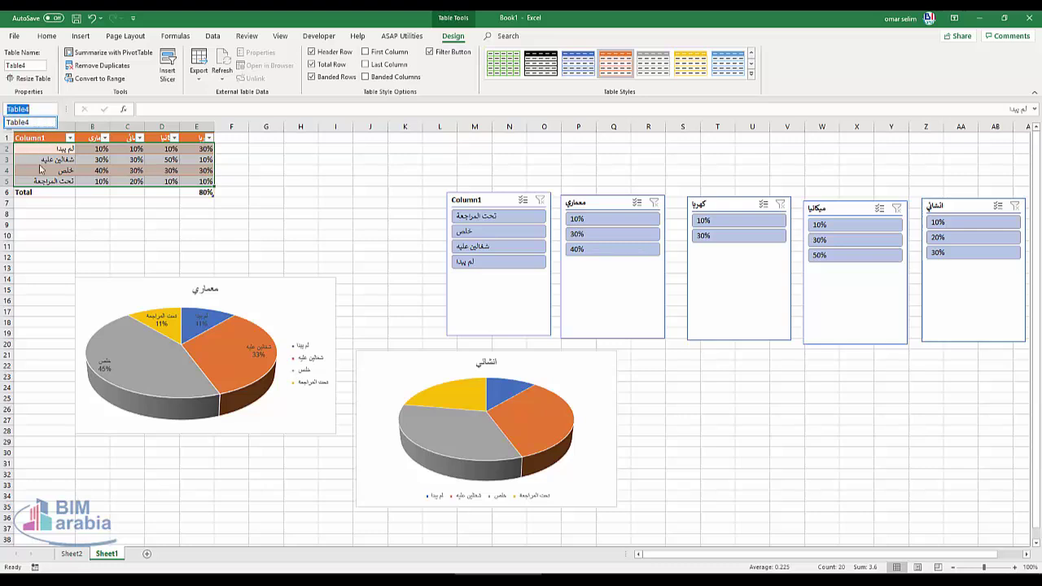